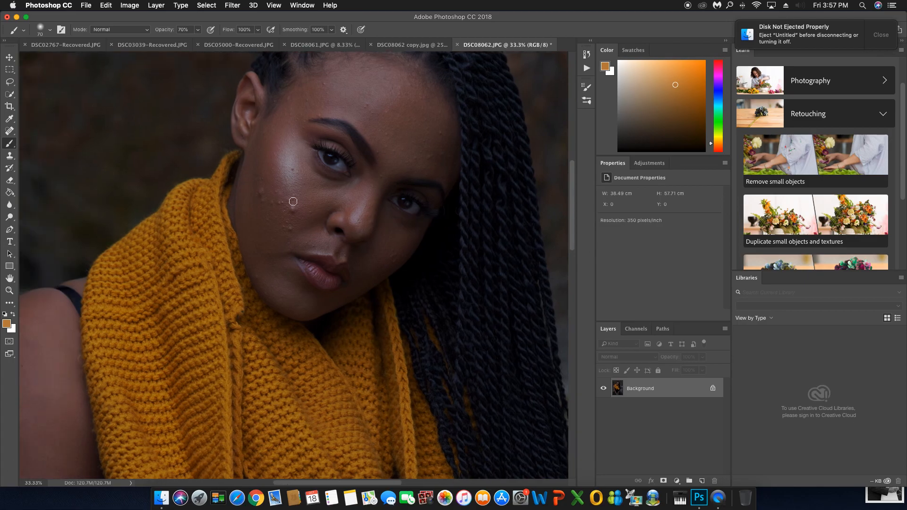
# Heal the large blemishes on the brighter cheek beside the nose and above the mouth with a smaller Spot Healing Brush.
pyautogui.click(9, 131)
pyautogui.press('[')
pyautogui.press('[')
pyautogui.press('[')
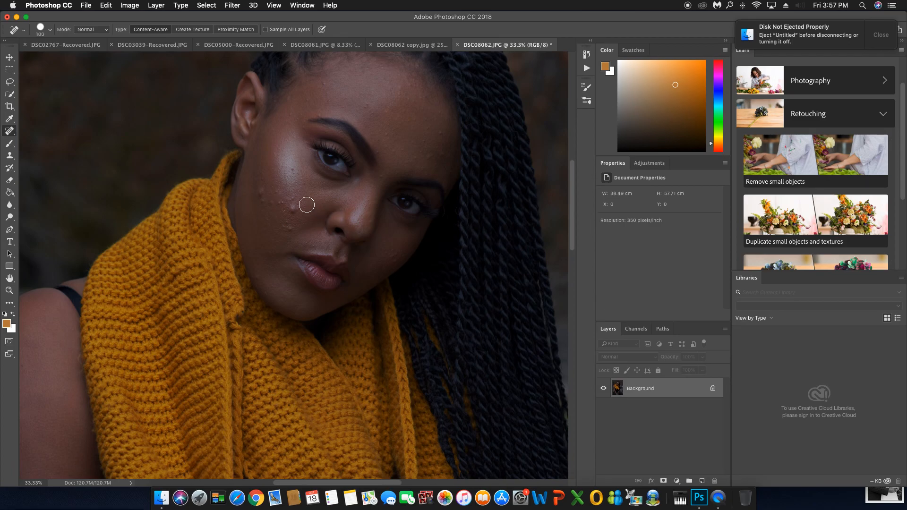
pyautogui.press('[')
pyautogui.click(293, 209)
pyautogui.press('[')
pyautogui.press('[')
pyautogui.click(289, 229)
# Reduce the healing brush further and remove the small spots under the eye and along the outer part of the brighter cheek.
pyautogui.press('[')
pyautogui.press('[')
pyautogui.click(293, 200)
pyautogui.click(293, 169)
pyautogui.click(262, 201)
pyautogui.click(261, 191)
pyautogui.click(263, 199)
# Heal the remaining small spots on the shadowed cheek and the hair side of the forehead using a size 25 brush.
pyautogui.press('[')
pyautogui.click(396, 258)
pyautogui.click(391, 254)
pyautogui.click(431, 157)
# Duplicate the retouched Background layer and invert the colors of the copy.
pyautogui.press('super+j')
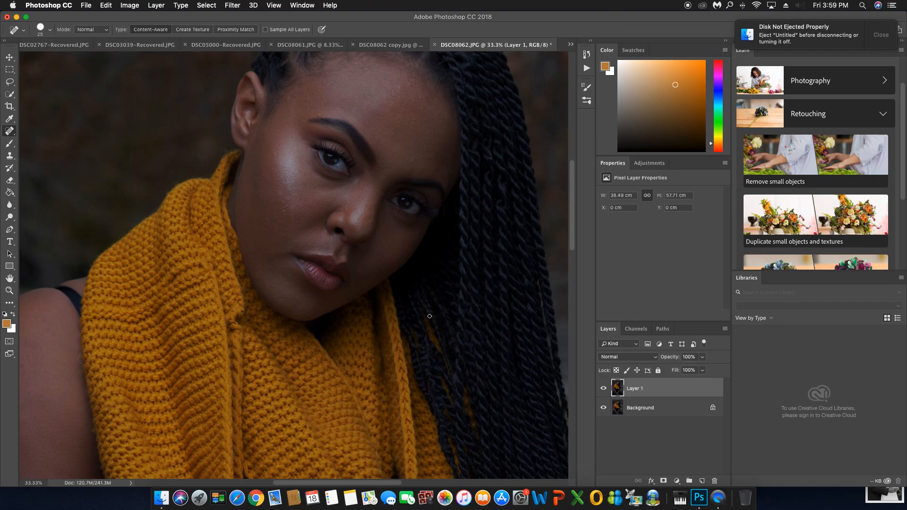
pyautogui.scroll(5, 359, 370)
pyautogui.scroll(-4, 359, 370)
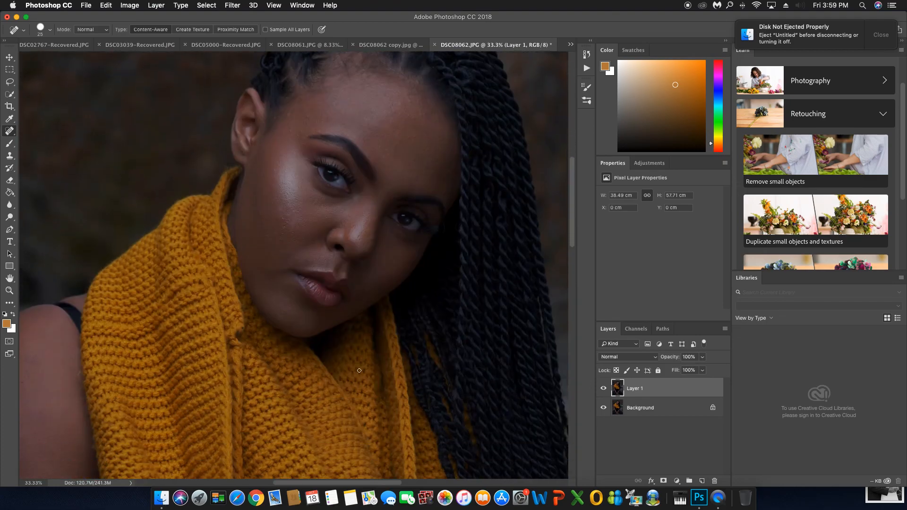
pyautogui.press('super+minus')
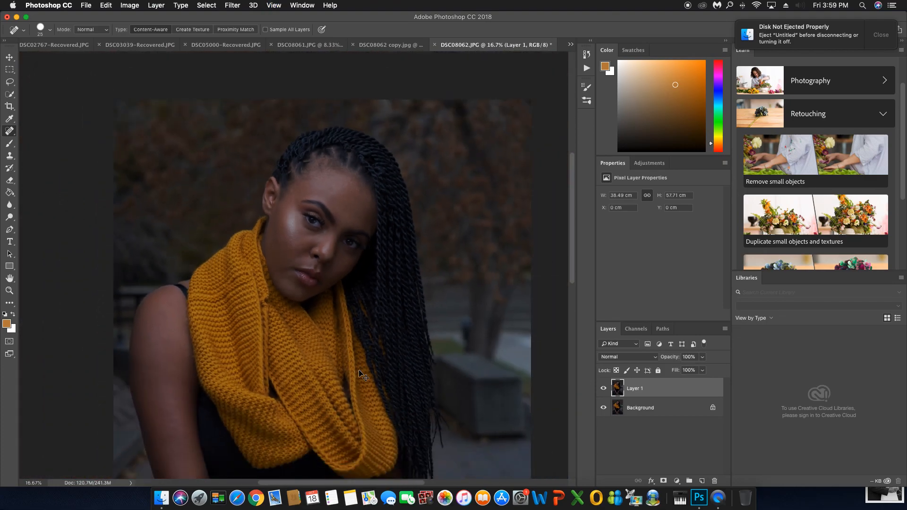
pyautogui.press('super+minus')
pyautogui.press('super+plus')
pyautogui.press('super+plus')
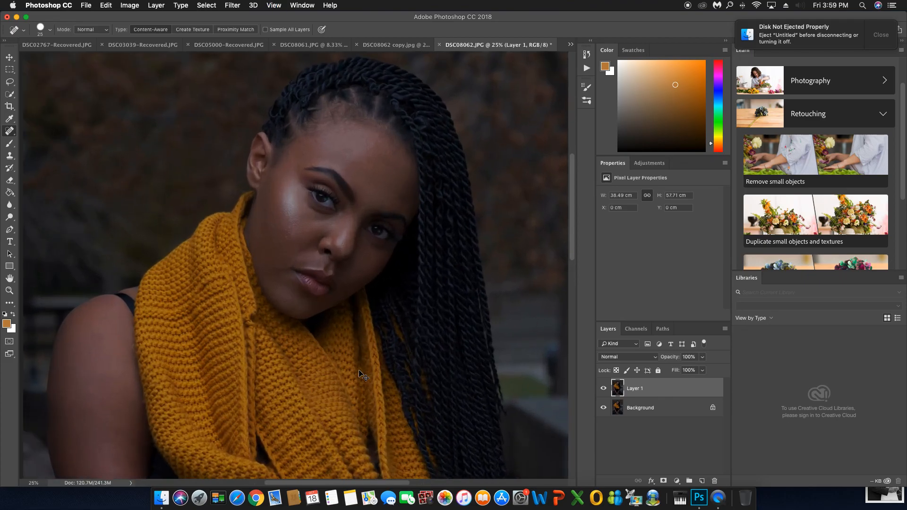
pyautogui.press('super+plus')
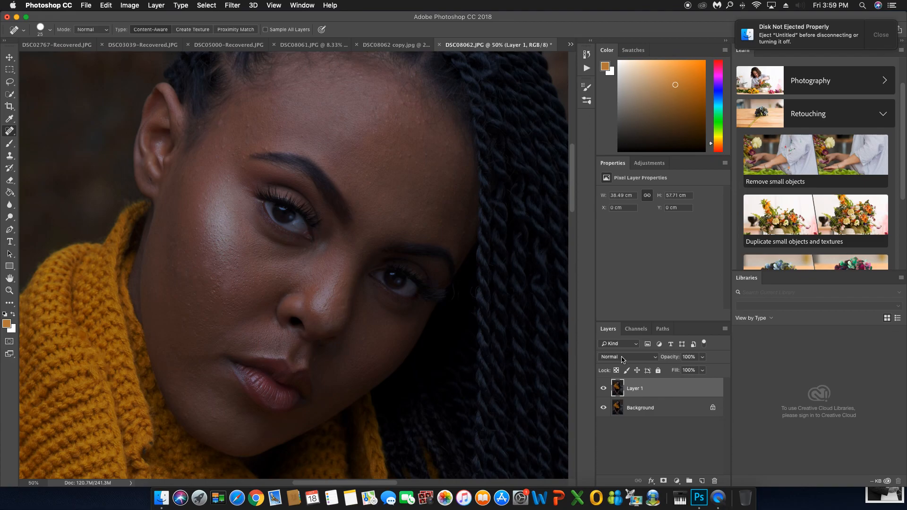
pyautogui.press('super+i')
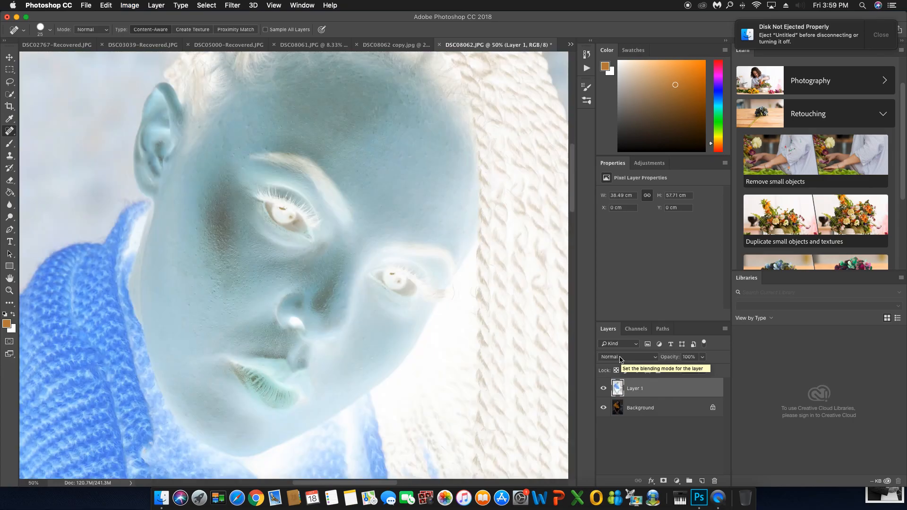
# Set the blending mode of the inverted Layer 1 to Vivid Light.
pyautogui.scroll(2, 218, 321)
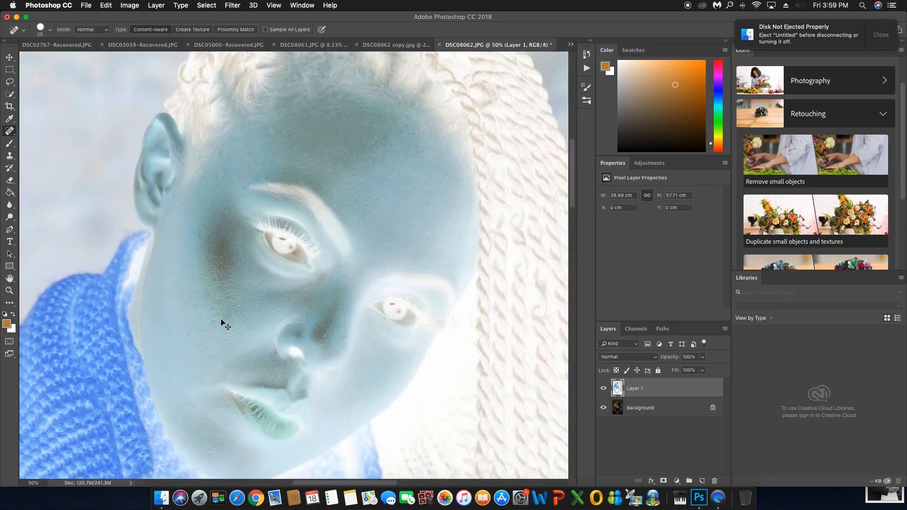
pyautogui.press('super+minus')
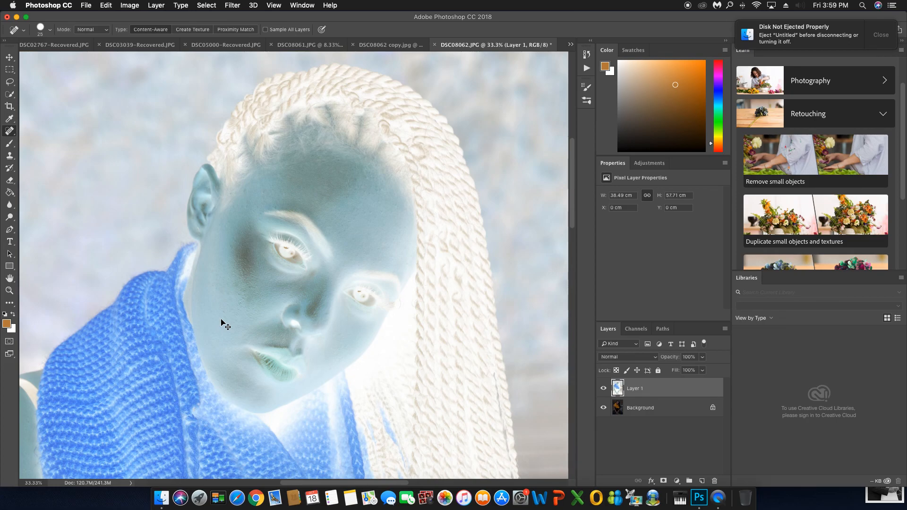
pyautogui.press('super+minus')
pyautogui.scroll(-3, 380, 376)
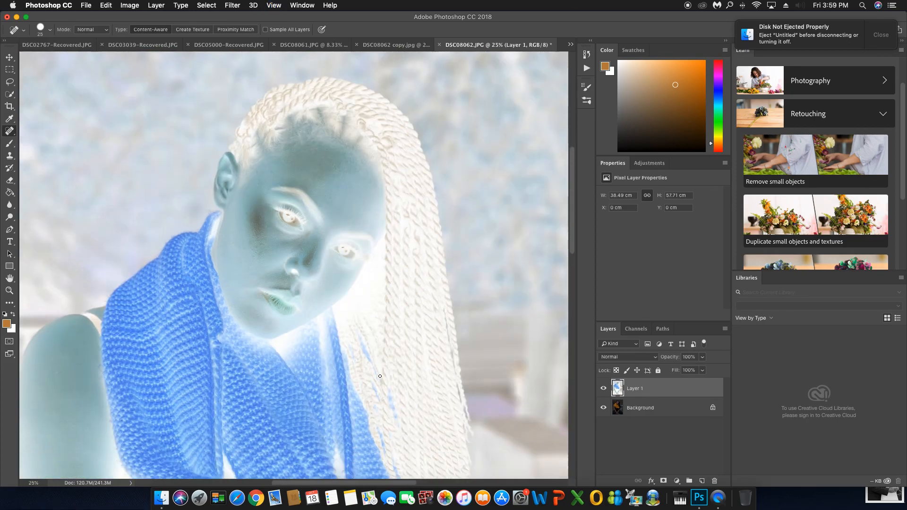
pyautogui.scroll(-2, 380, 376)
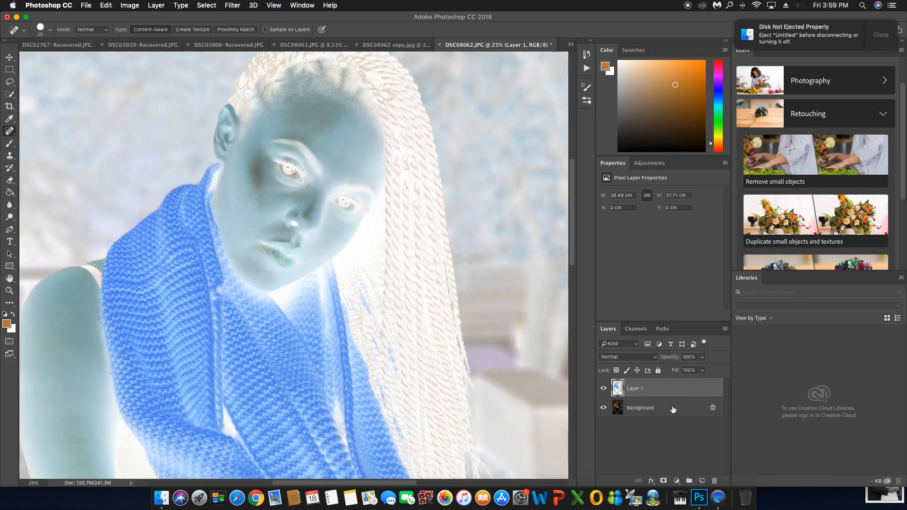
pyautogui.click(649, 361)
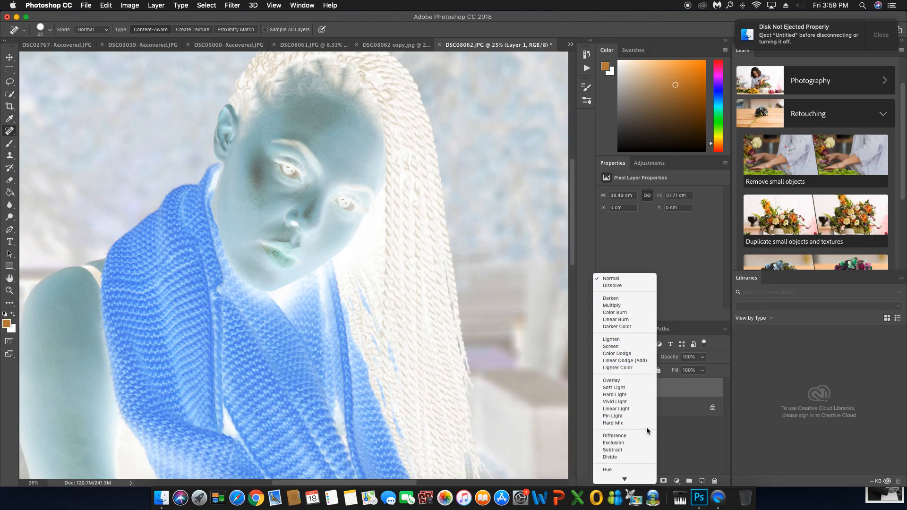
pyautogui.click(632, 402)
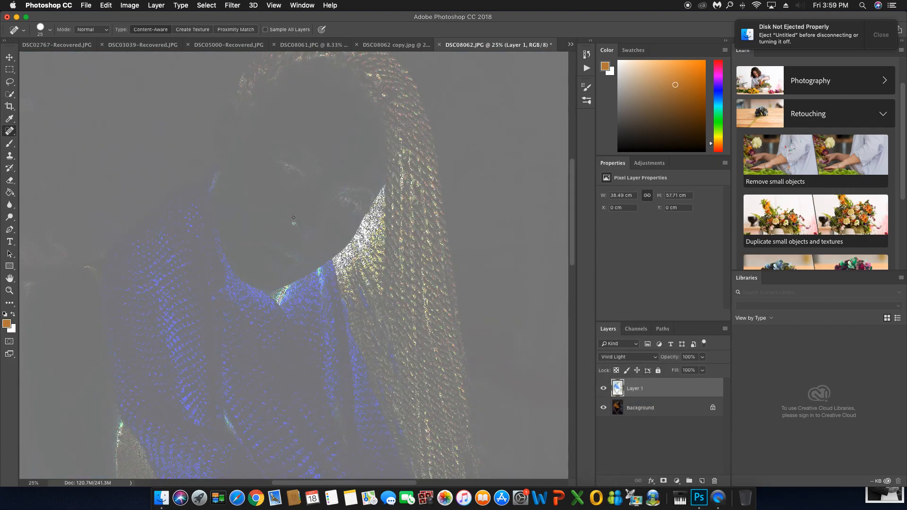
# Apply a High Pass filter to Layer 1, fine-tuning the radius near 24.7 pixels.
pyautogui.press('super+minus')
pyautogui.press('super+minus')
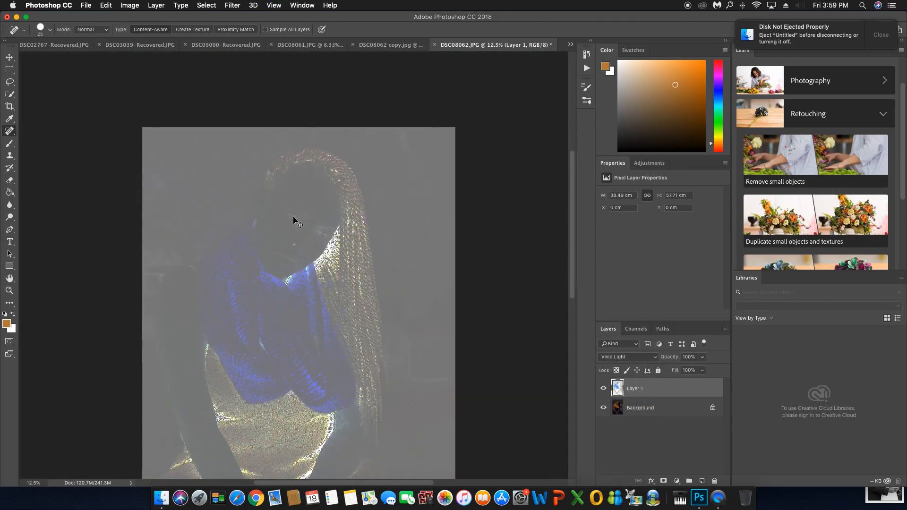
pyautogui.press('super+plus')
pyautogui.press('super+plus')
pyautogui.press('super+plus')
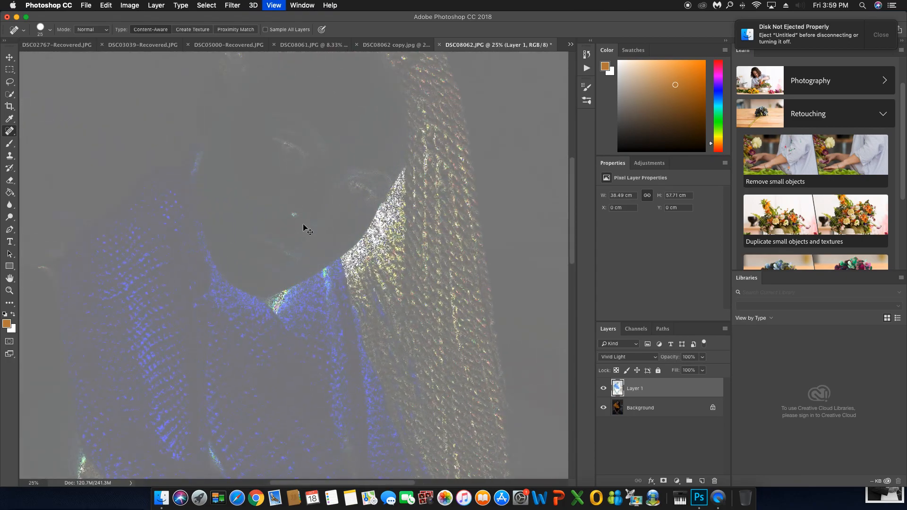
pyautogui.click(231, 7)
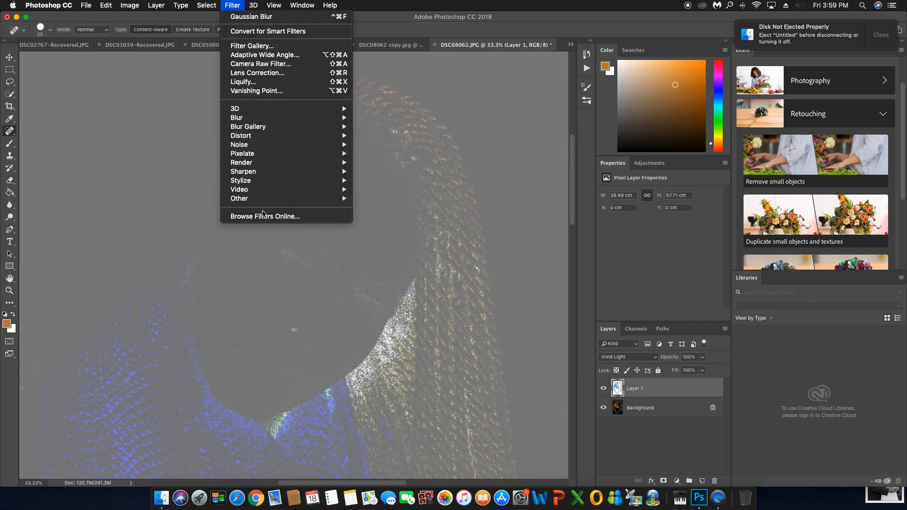
pyautogui.moveTo(256, 198)
pyautogui.click(391, 207)
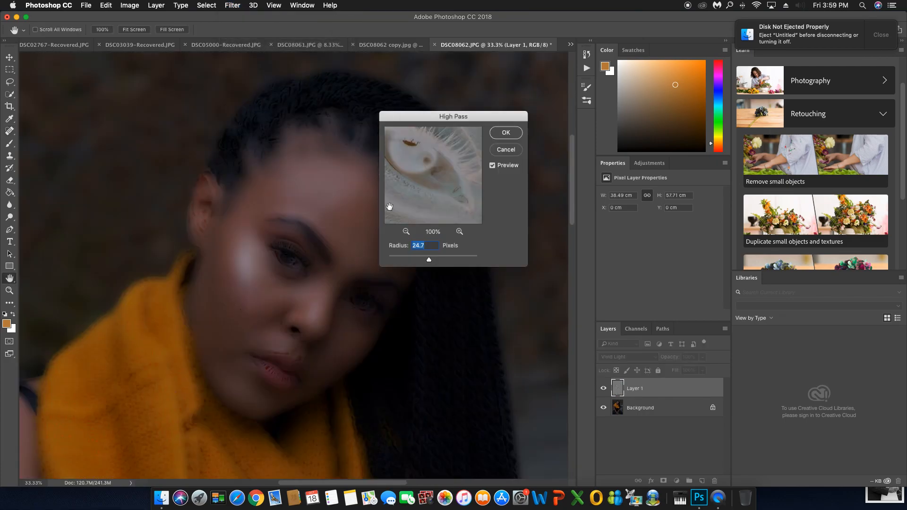
pyautogui.moveTo(428, 261); pyautogui.dragTo(430, 260)
pyautogui.press('j')
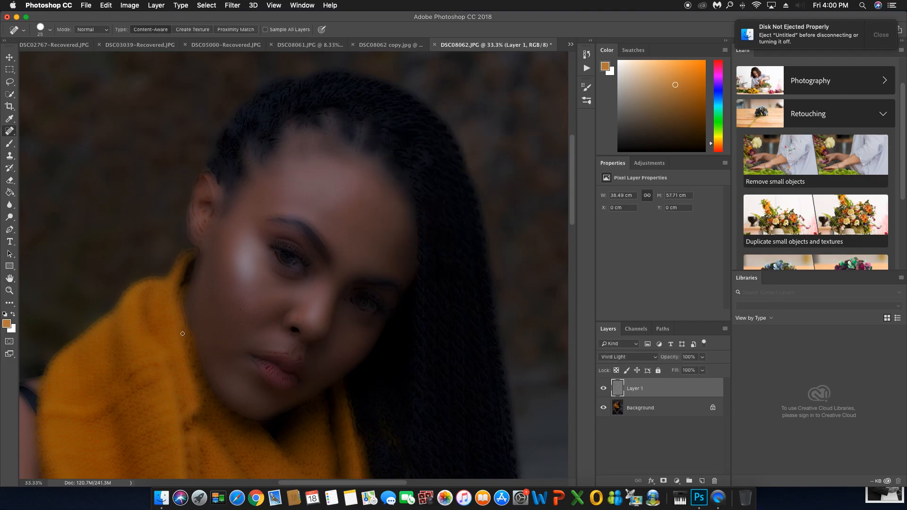
# Apply a Gaussian Blur to Layer 1, fine-tuning the radius near 6.2 pixels while checking the skin texture on the face.
pyautogui.press('super+minus')
pyautogui.press('super+minus')
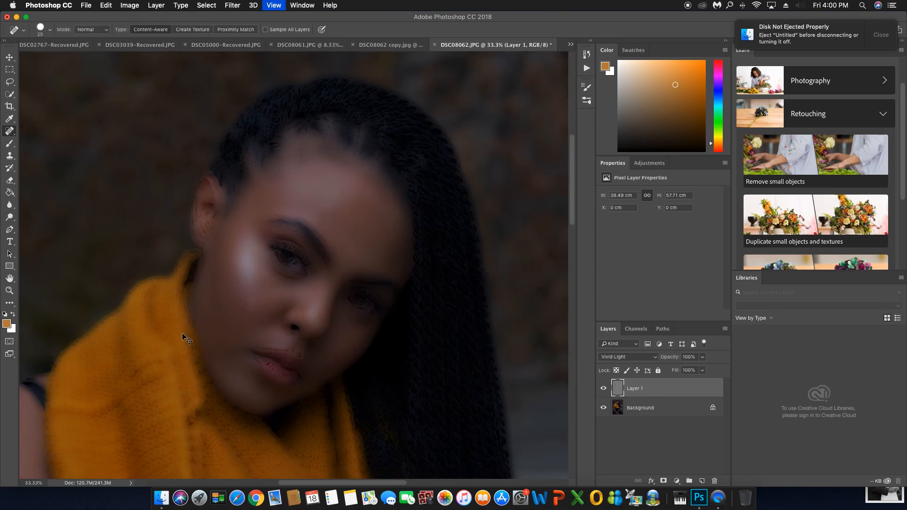
pyautogui.click(232, 6)
pyautogui.moveTo(241, 121)
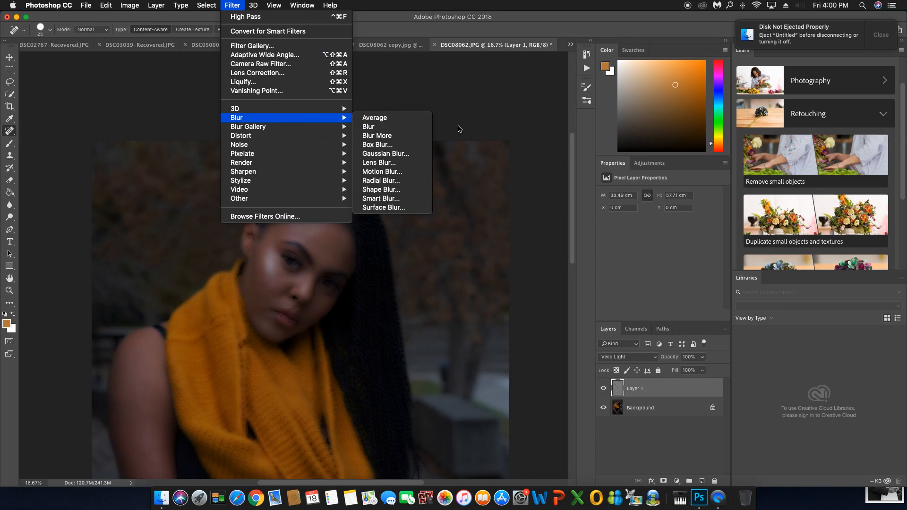
pyautogui.click(385, 154)
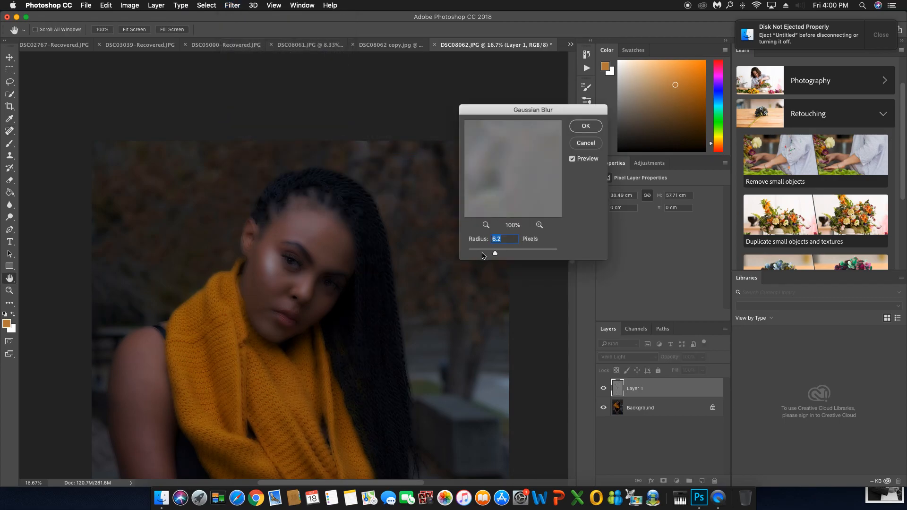
pyautogui.press('super+equal')
pyautogui.press('super+equal')
pyautogui.press('super+equal')
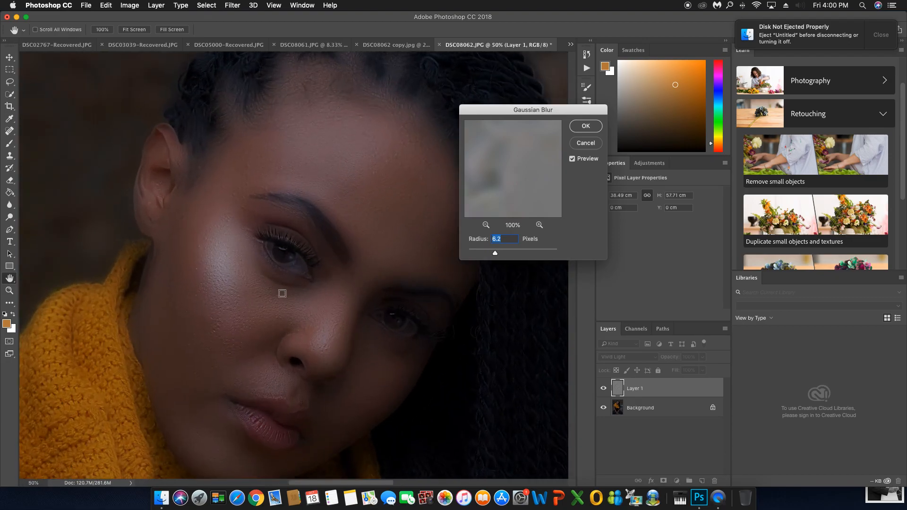
pyautogui.moveTo(495, 254); pyautogui.dragTo(493, 254)
pyautogui.click(584, 126)
# Add a black layer mask to Layer 1 that hides the whole smoothing effect.
pyautogui.scroll(-5, 320, 307)
pyautogui.scroll(3, 320, 307)
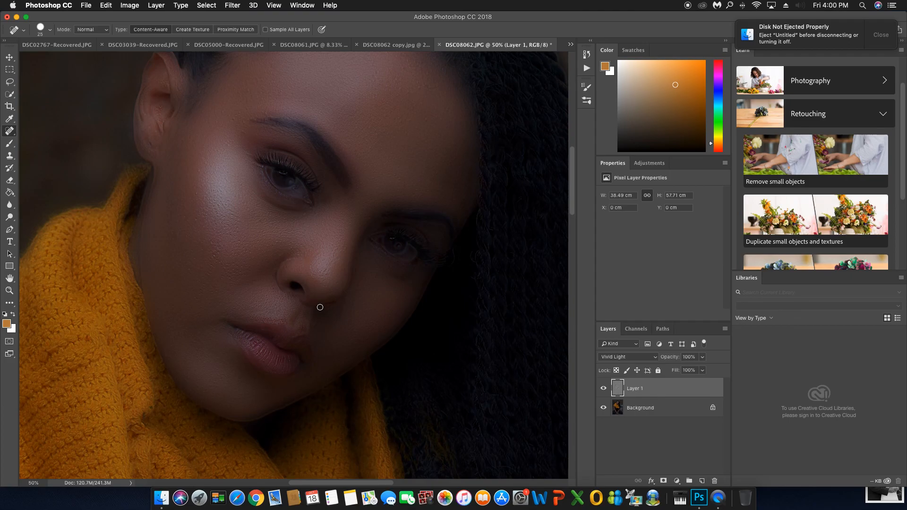
pyautogui.press('super+minus')
pyautogui.press('super+minus')
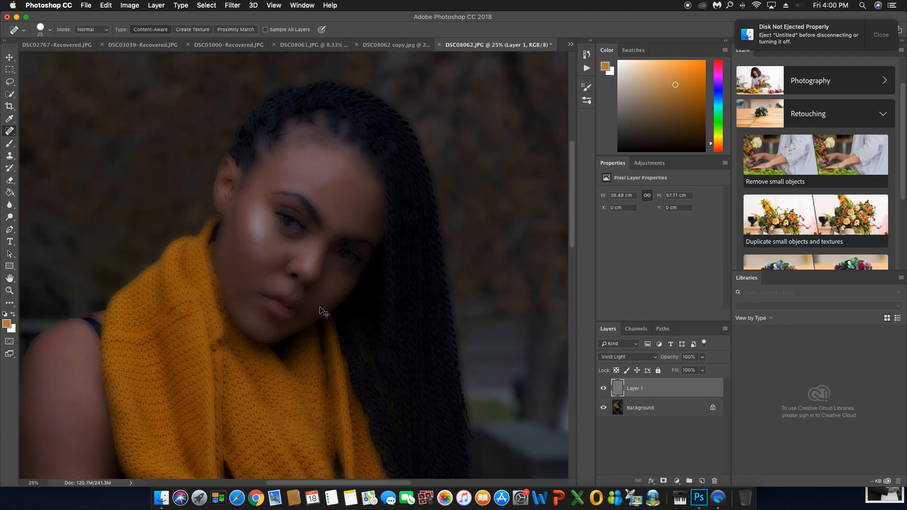
pyautogui.press('super+minus')
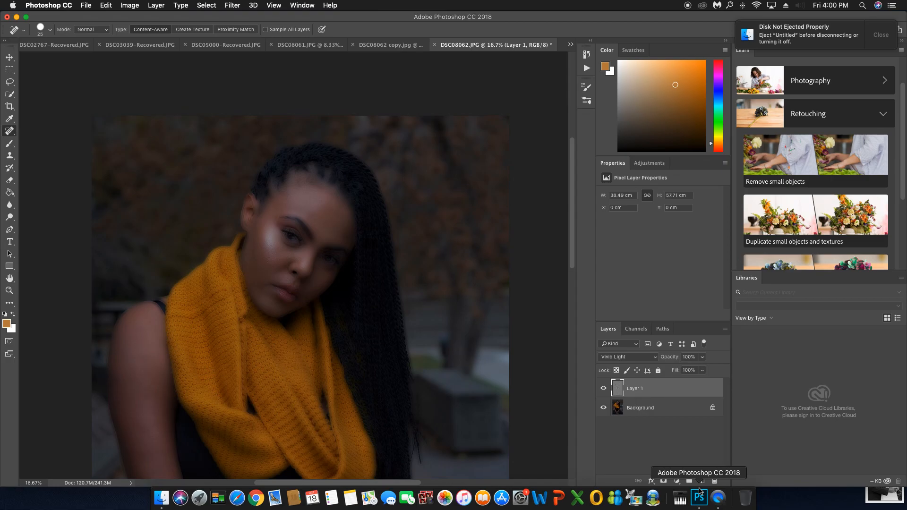
pyautogui.keyDown('alt'); pyautogui.click(664, 481); pyautogui.keyUp('alt')
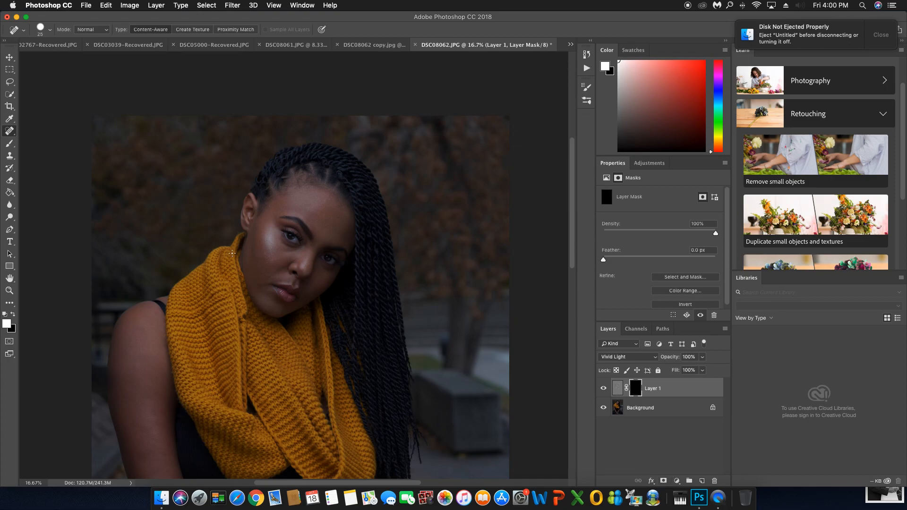
# Choose the Brush tool with white as the foreground color and set its opacity to 100%.
pyautogui.press('super+equal')
pyautogui.press('super+equal')
pyautogui.press('super+equal')
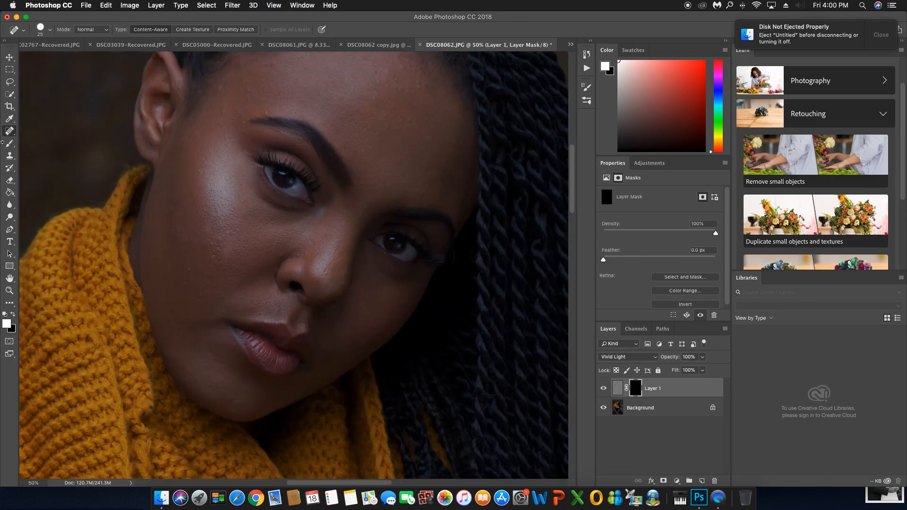
pyautogui.click(11, 144)
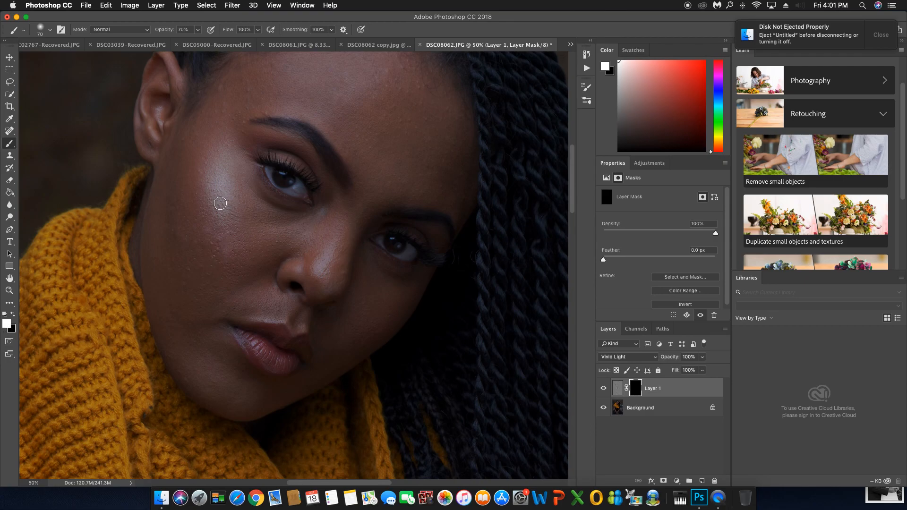
pyautogui.click(198, 30)
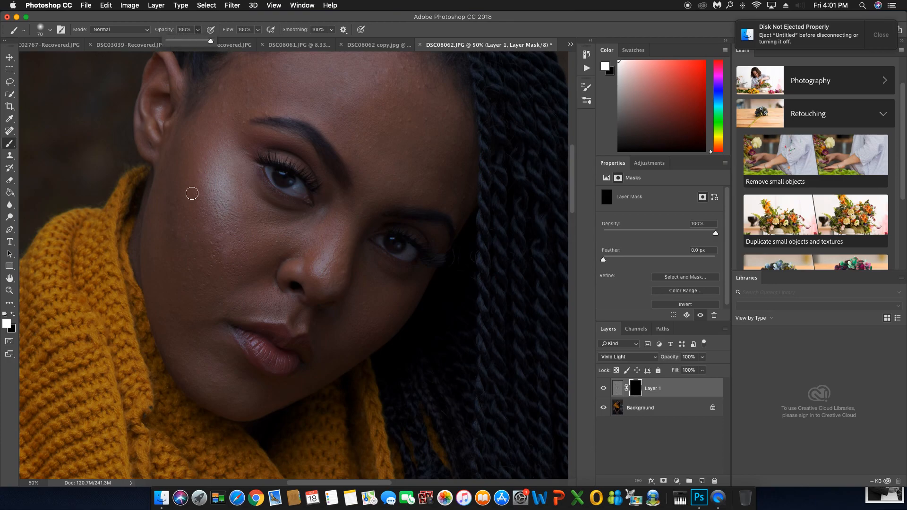
# Enlarge the brush and paint white on the Layer 1 mask across the forehead to reveal the skin smoothing.
pyautogui.scroll(5, 193, 175)
pyautogui.press(']')
pyautogui.press(']')
pyautogui.press(']')
pyautogui.press(']')
pyautogui.press(']')
pyautogui.press(']')
pyautogui.press(']')
pyautogui.press(']')
pyautogui.press(']')
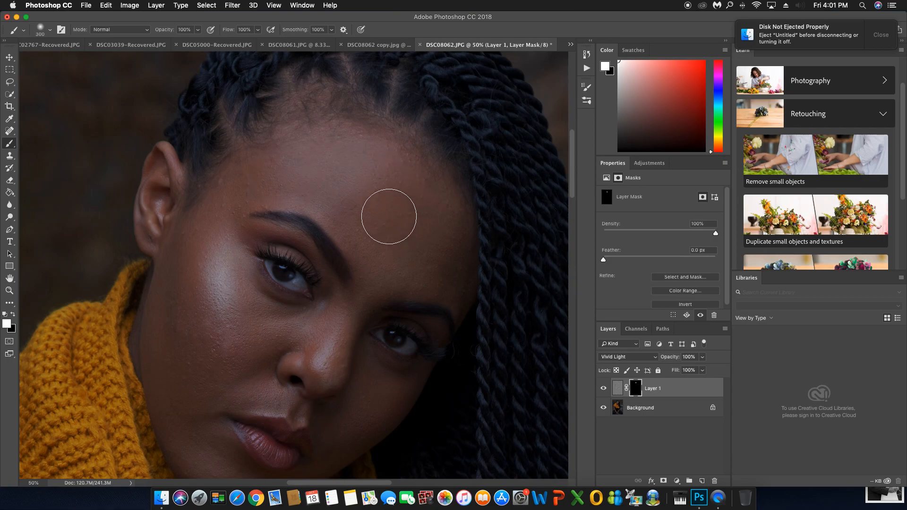
pyautogui.moveTo(411, 249)
pyautogui.mouseDown()
pyautogui.moveTo(340, 188)
pyautogui.moveTo(360, 220)
pyautogui.mouseUp()
# Reduce the brush to size 150 and paint the smoothing in over the brighter cheek on the mask.
pyautogui.press('[')
pyautogui.press('[')
pyautogui.press('[')
pyautogui.scroll(-2, 365, 241)
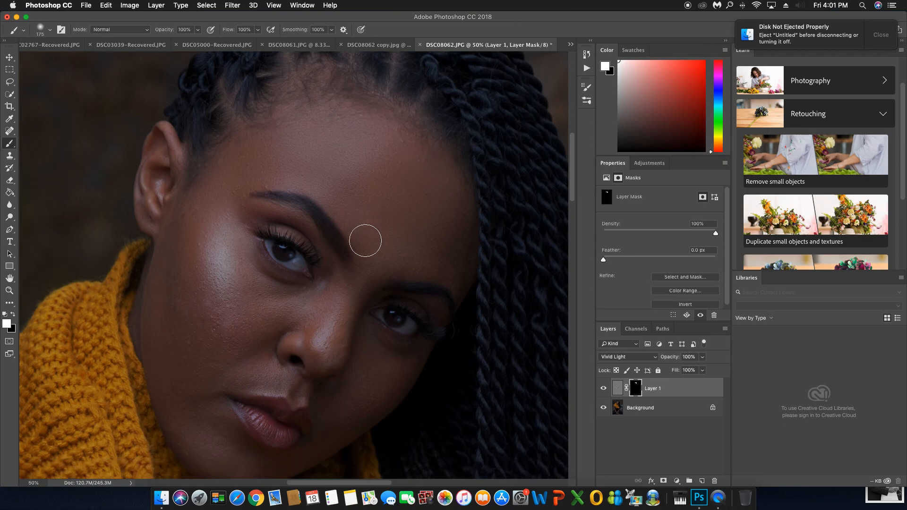
pyautogui.scroll(-3, 365, 241)
pyautogui.press('[')
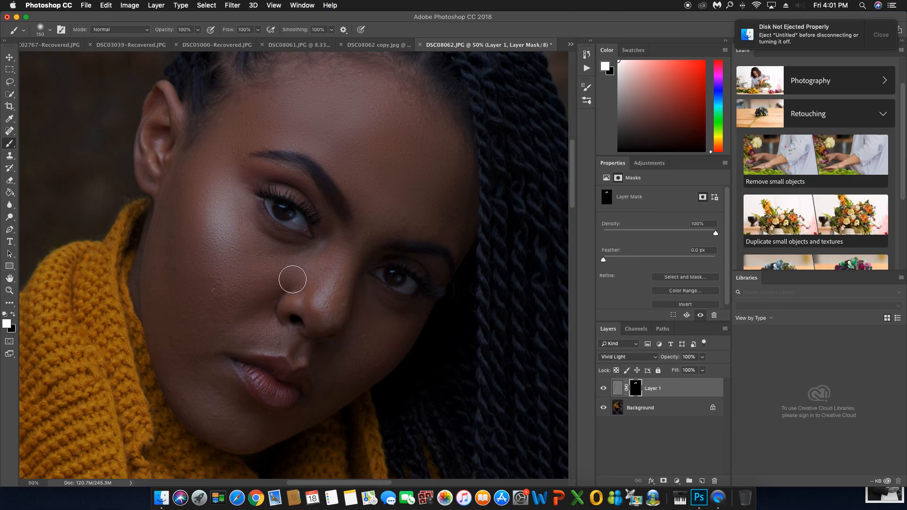
pyautogui.moveTo(238, 317)
pyautogui.mouseDown()
pyautogui.moveTo(174, 239)
pyautogui.moveTo(185, 350)
pyautogui.mouseUp()
# Reduce the brush to size 100 and paint the smoothing in over the lower cheek beside the mouth on the Layer 1 mask.
pyautogui.scroll(-2, 239, 278)
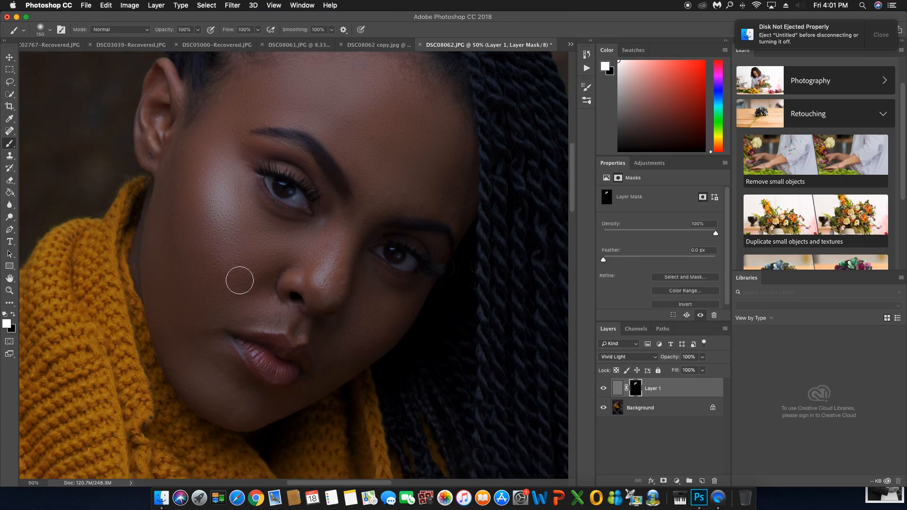
pyautogui.press('[')
pyautogui.press('[')
pyautogui.scroll(-4, 296, 257)
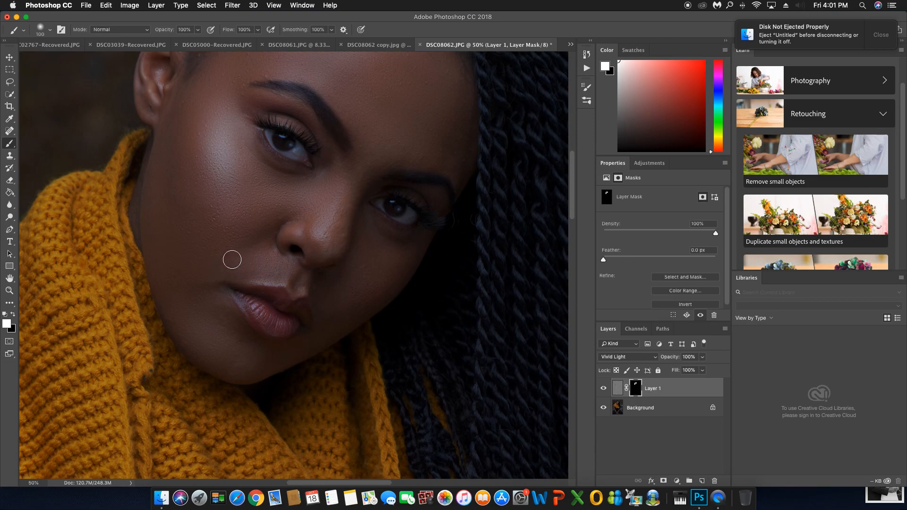
pyautogui.scroll(-5, 211, 262)
pyautogui.scroll(-2, 212, 263)
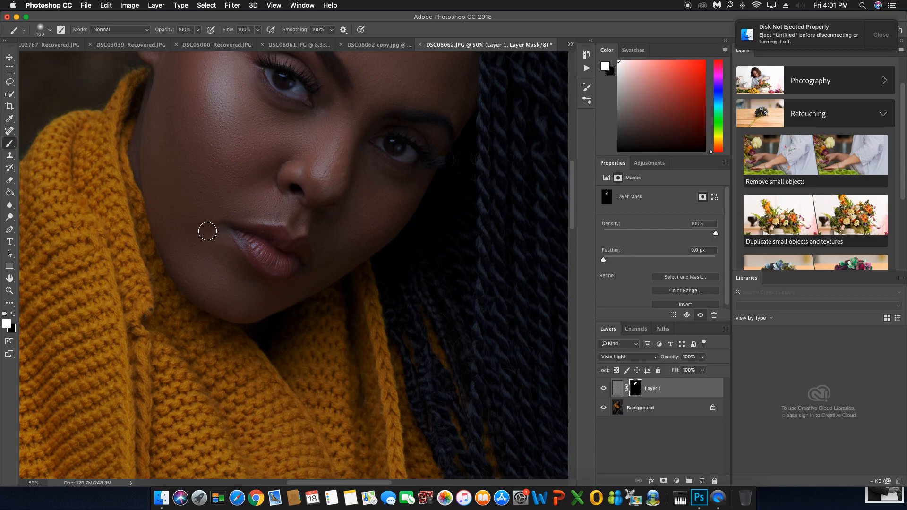
# Examine the smoothed skin from the chin up to the hairline and check how it looks in the wider portrait.
pyautogui.scroll(4, 222, 303)
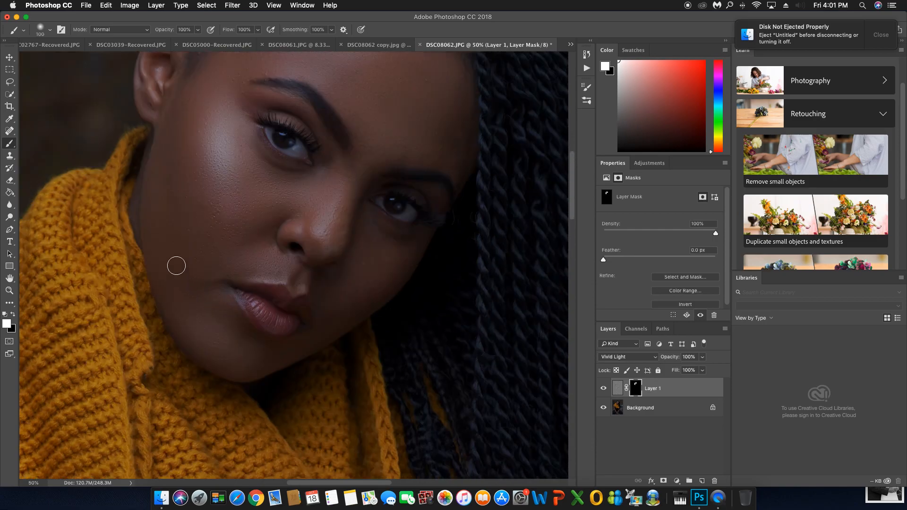
pyautogui.scroll(7, 175, 233)
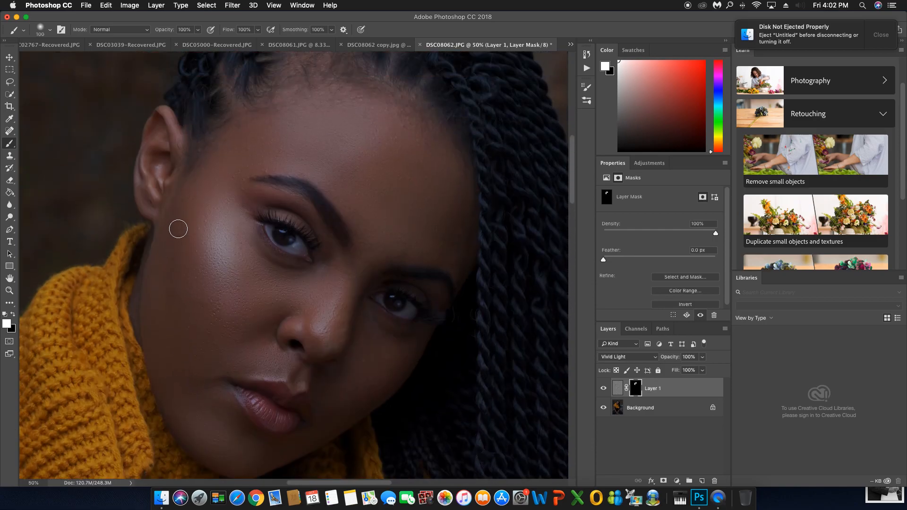
pyautogui.scroll(1, 169, 250)
pyautogui.scroll(5, 169, 251)
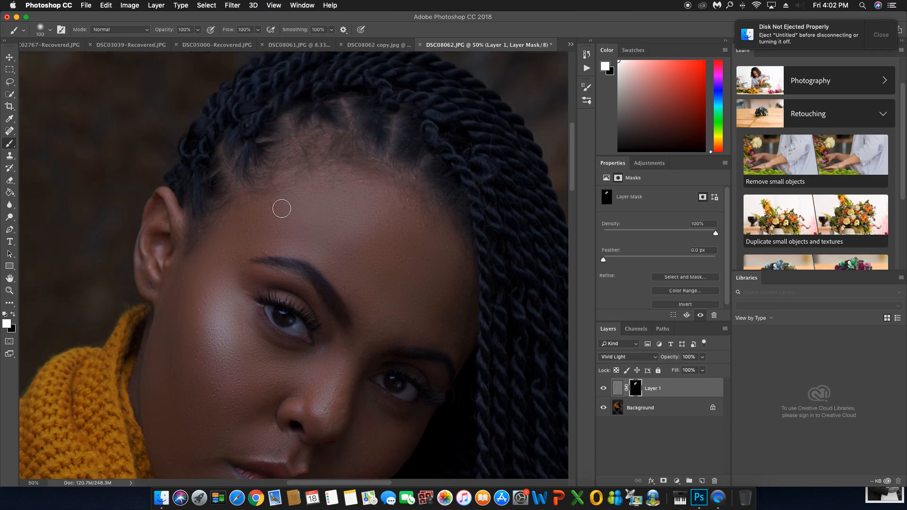
pyautogui.press('super+minus')
pyautogui.press('super+minus')
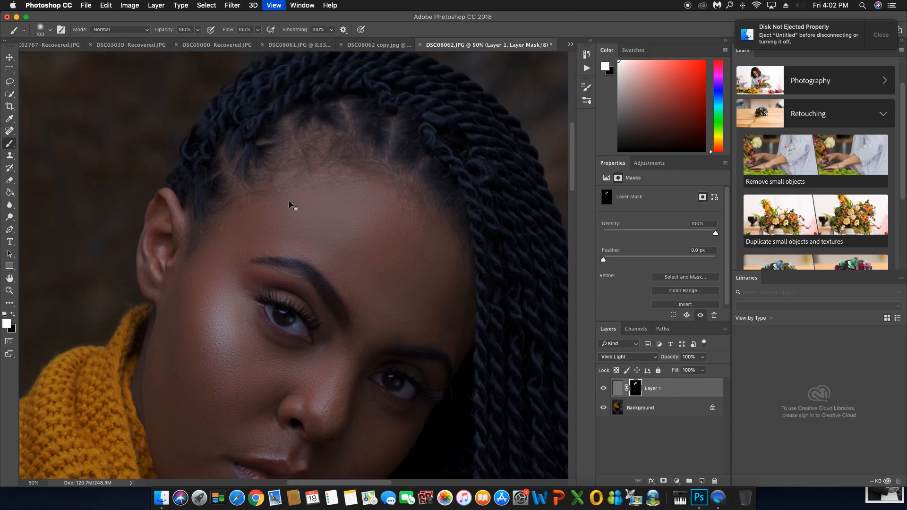
pyautogui.hscroll(2, 339, 275)
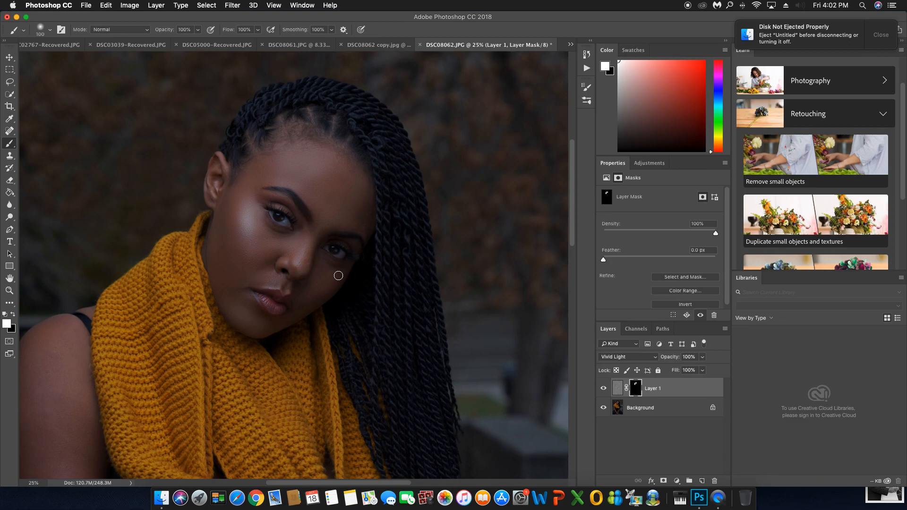
pyautogui.press('super+plus')
pyautogui.press('super+plus')
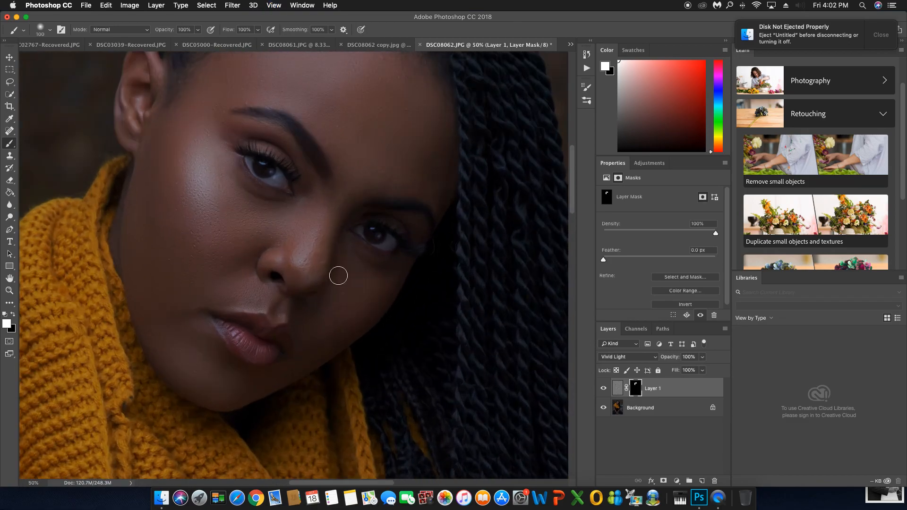
# Reduce the brush slightly and paint the smoothing in over the darker cheek beside the nose on the mask.
pyautogui.press(']')
pyautogui.press('[')
pyautogui.press('[')
pyautogui.scroll(3, 336, 318)
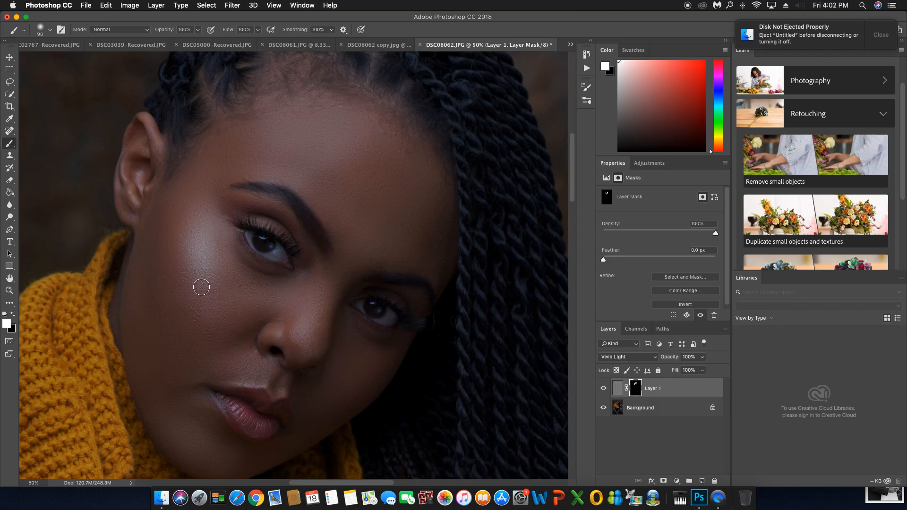
# Compare the smoothed cheek, nose and mouth areas close up and from a distance for remaining rough texture.
pyautogui.press('super+minus')
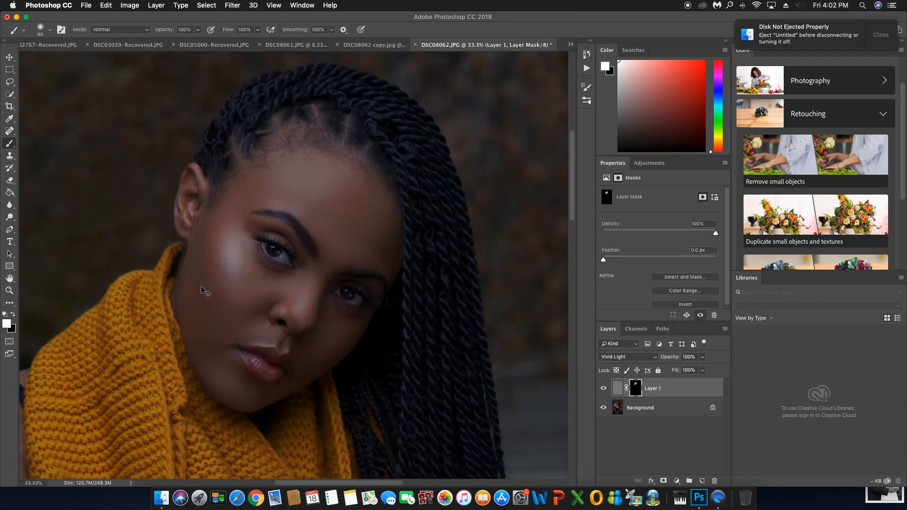
pyautogui.press('super+minus')
pyautogui.scroll(1, 271, 360)
pyautogui.scroll(-4, 271, 359)
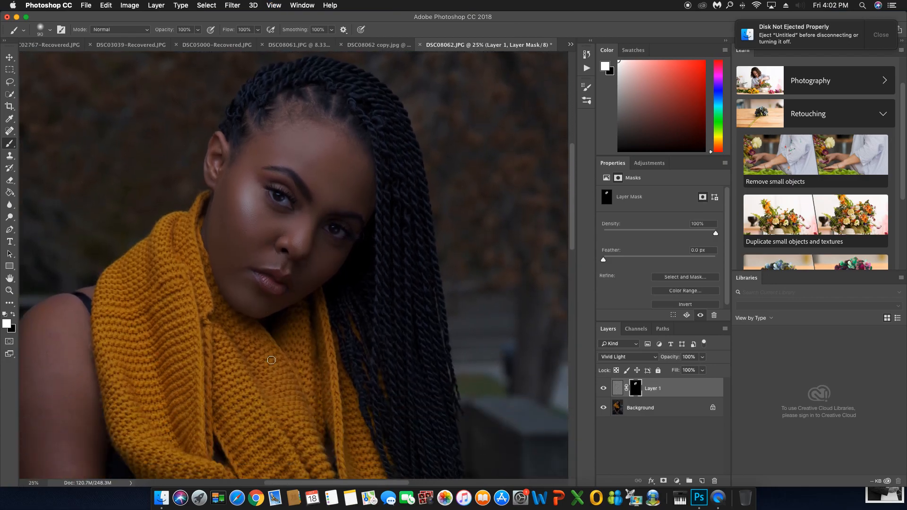
pyautogui.scroll(1, 271, 359)
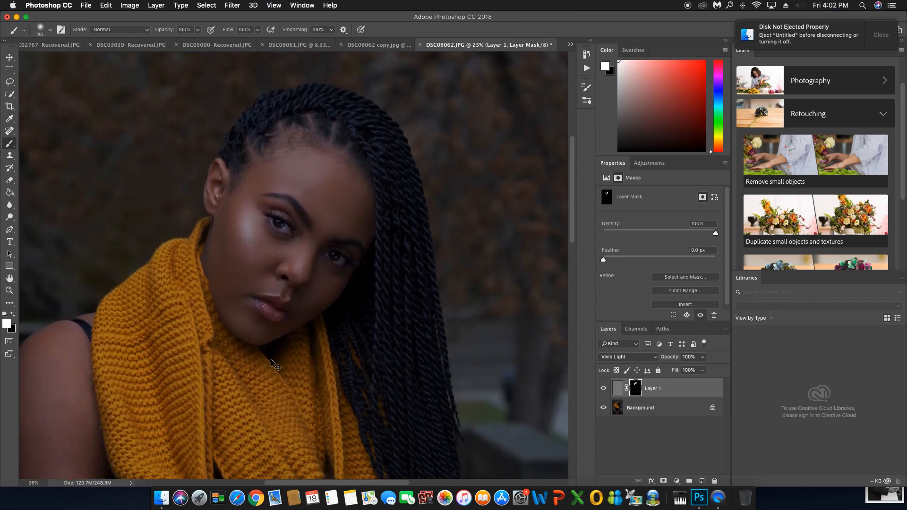
pyautogui.press('super+plus')
pyautogui.press('super+plus')
pyautogui.press('super+plus')
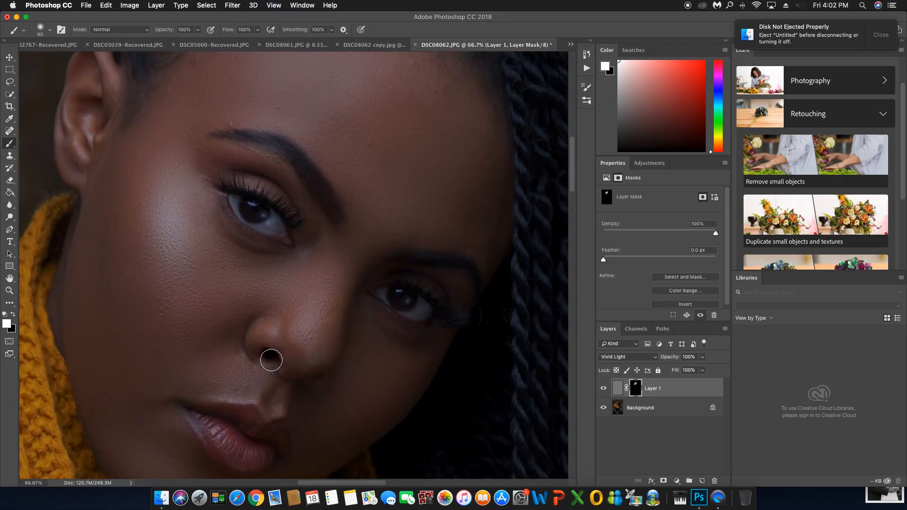
pyautogui.press('super+minus')
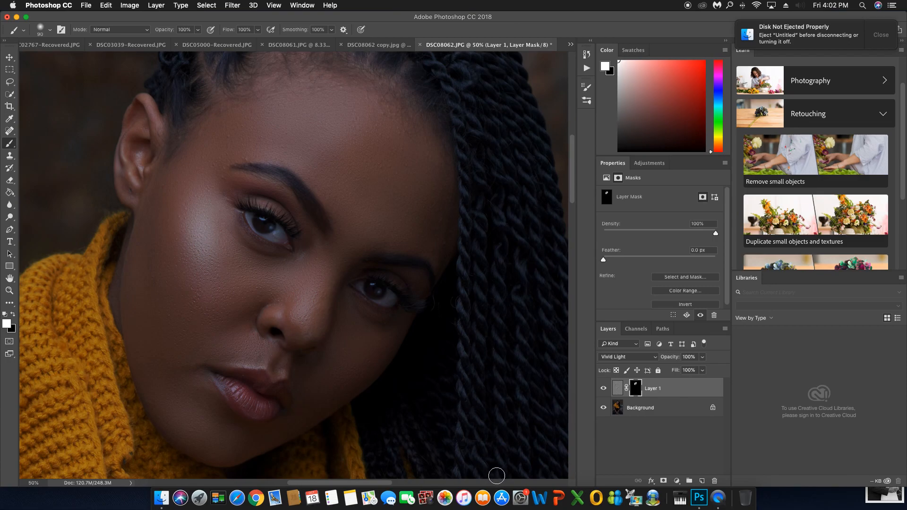
pyautogui.press('super+minus')
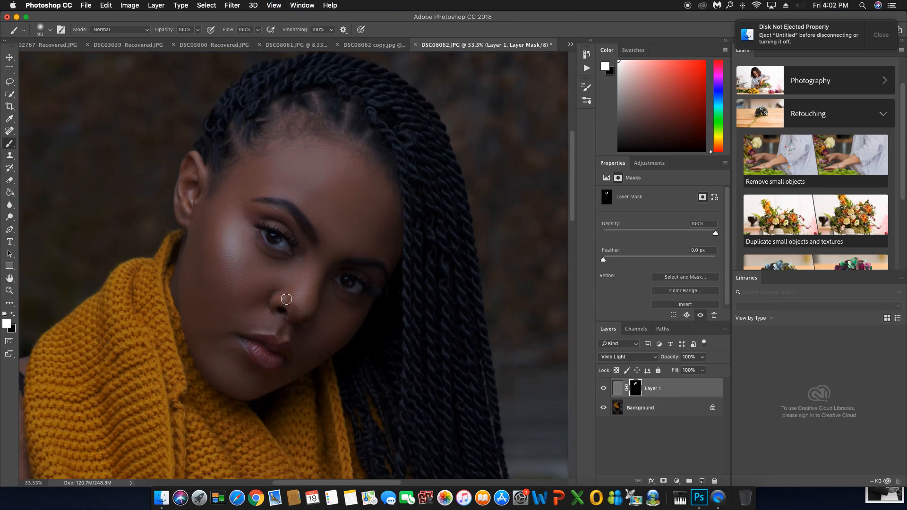
# Review the retouched face from chin to forehead and judge the smoothing within the whole portrait.
pyautogui.scroll(-3, 297, 295)
pyautogui.scroll(4, 296, 296)
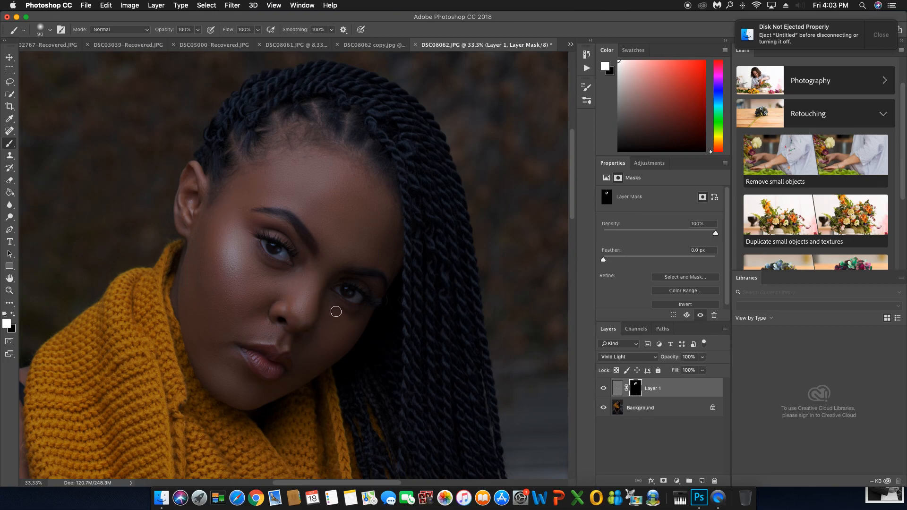
pyautogui.scroll(-4, 338, 334)
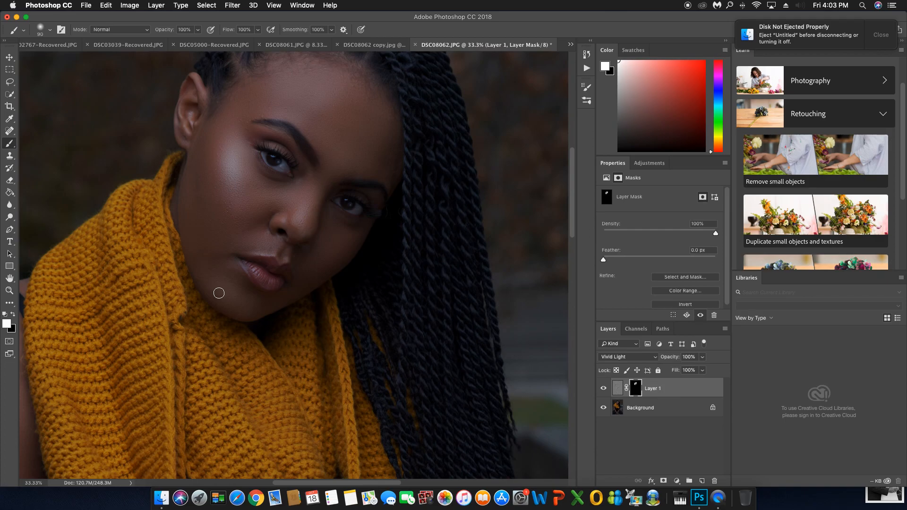
pyautogui.scroll(2, 218, 293)
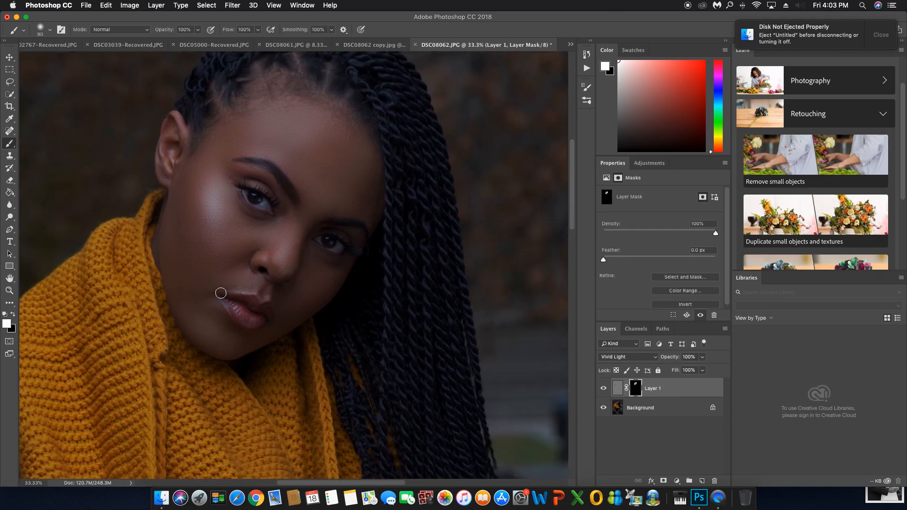
pyautogui.scroll(3, 221, 293)
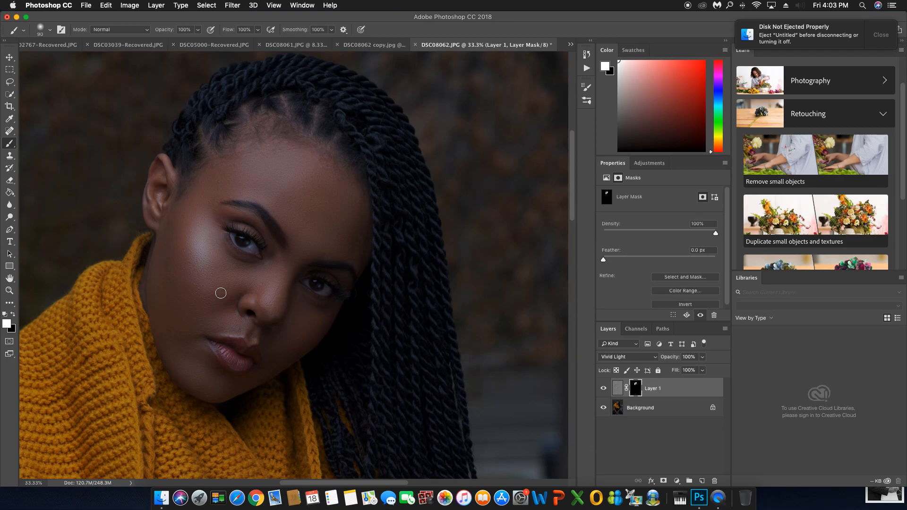
pyautogui.scroll(2, 283, 277)
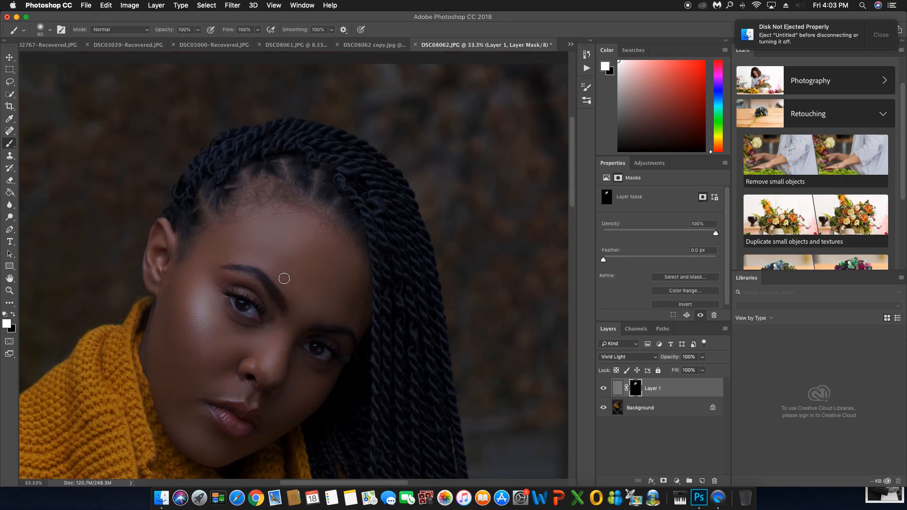
pyautogui.scroll(-3, 283, 279)
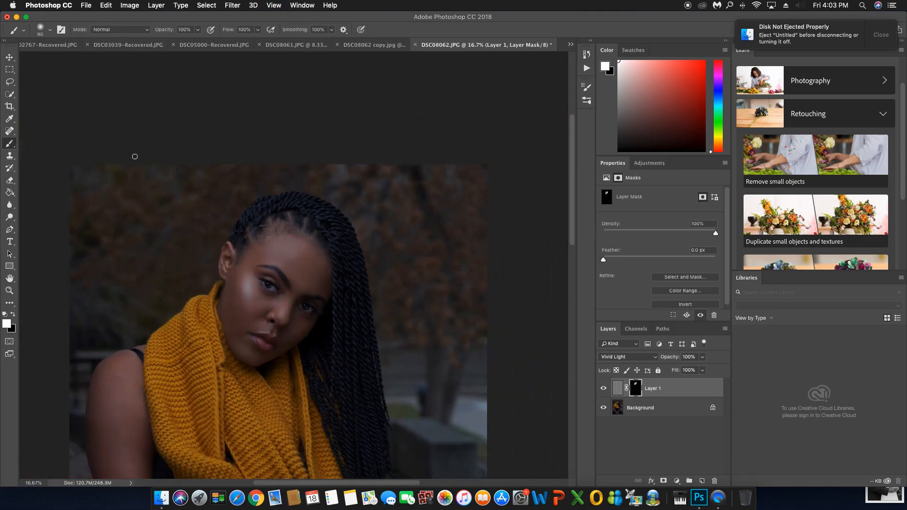
pyautogui.scroll(2, 221, 224)
pyautogui.press('super+plus')
pyautogui.press('super+plus')
pyautogui.press('super+plus')
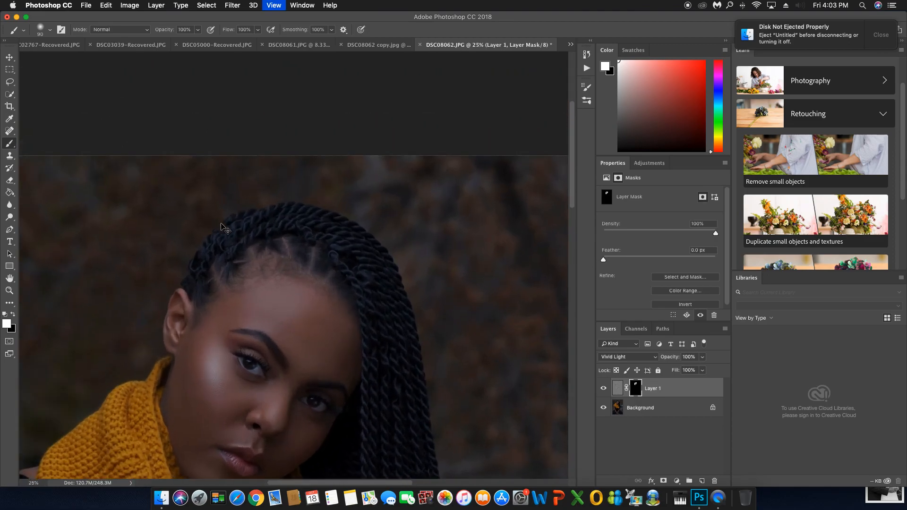